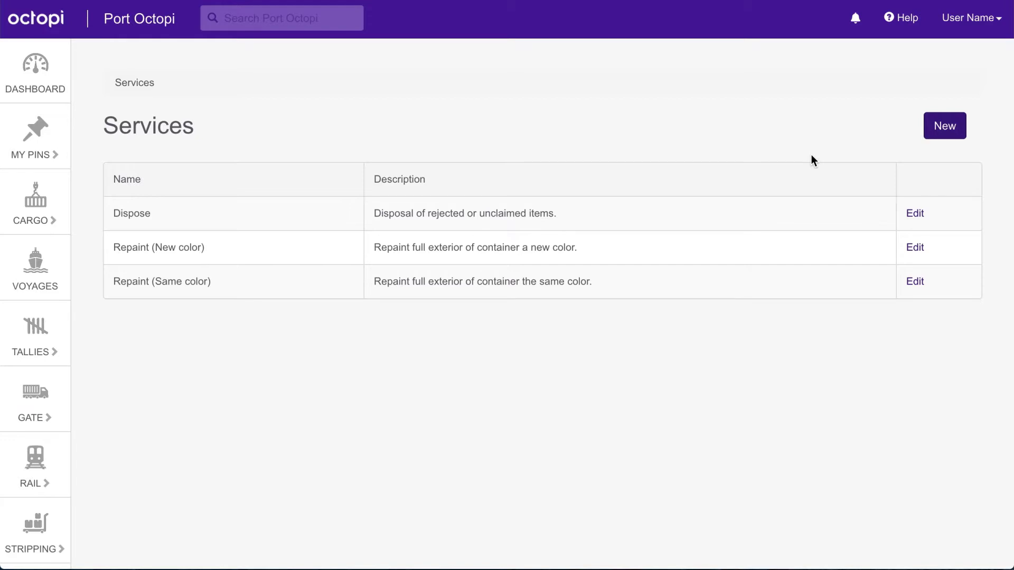
# - Inspect the Dispose service's edit form, then return to the Services list
pyautogui.click(915, 214)
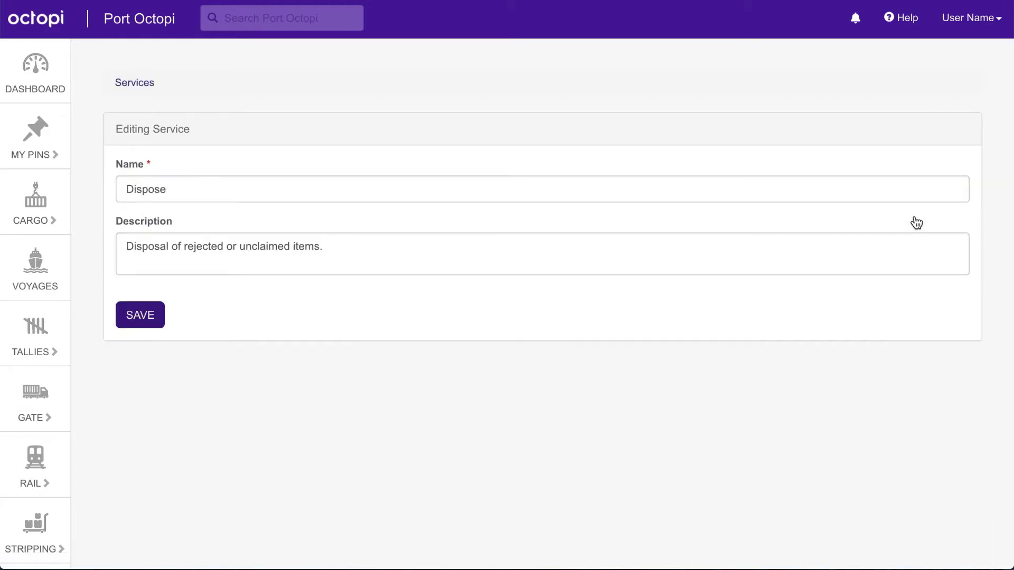
pyautogui.click(142, 84)
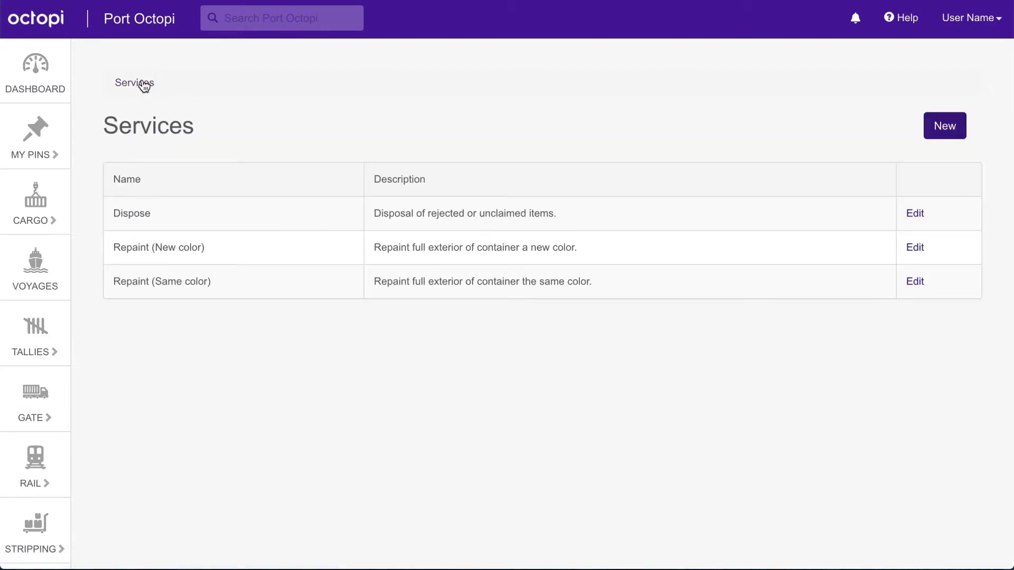
# - Create and save a service named Rewrap with description 'Rewrap cargo in branded material'
pyautogui.click(927, 133)
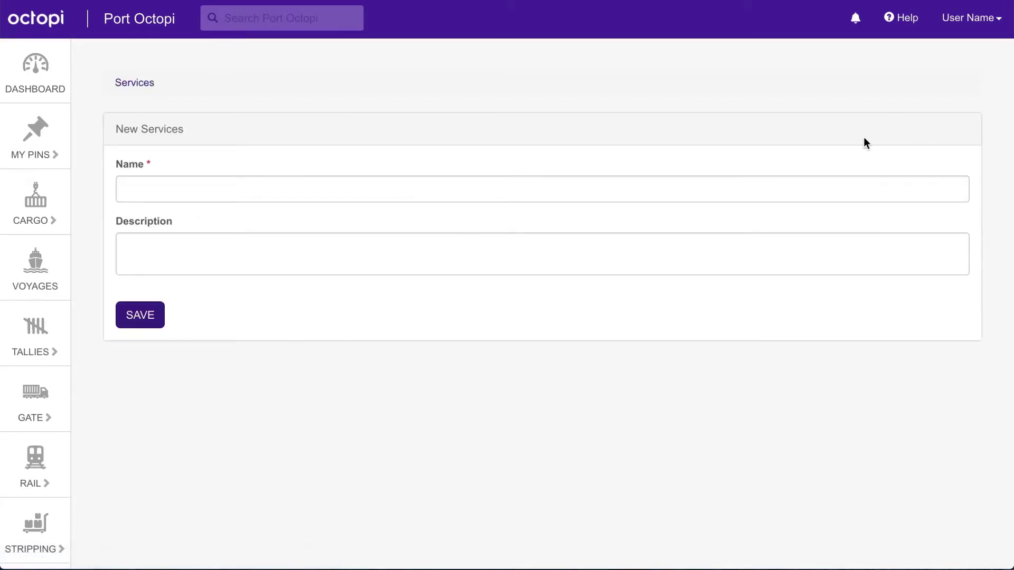
pyautogui.click(536, 189)
pyautogui.write('Rewrap')
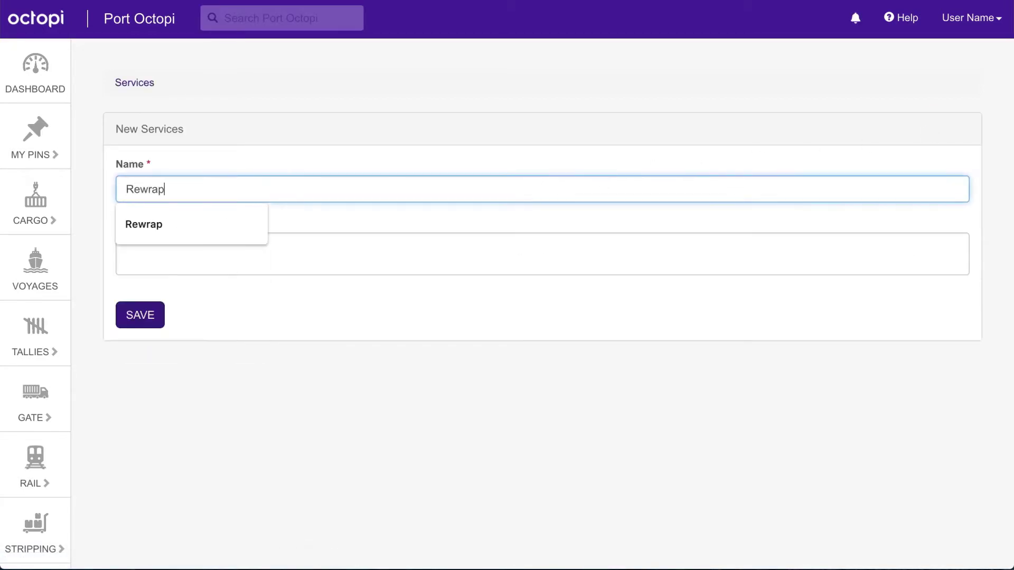
pyautogui.click(449, 243)
pyautogui.write('Re')
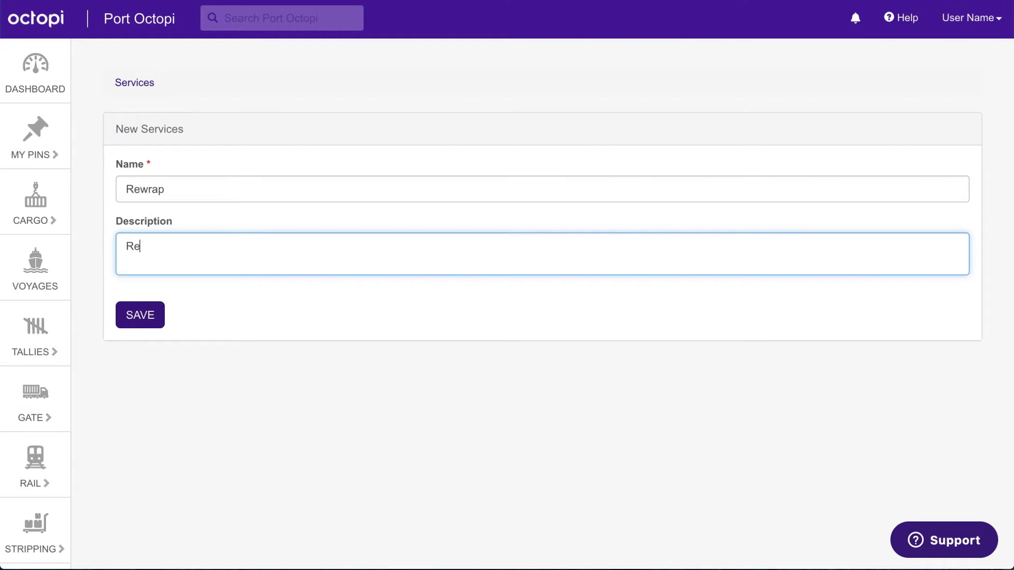
pyautogui.write('wrap cargo in branded material')
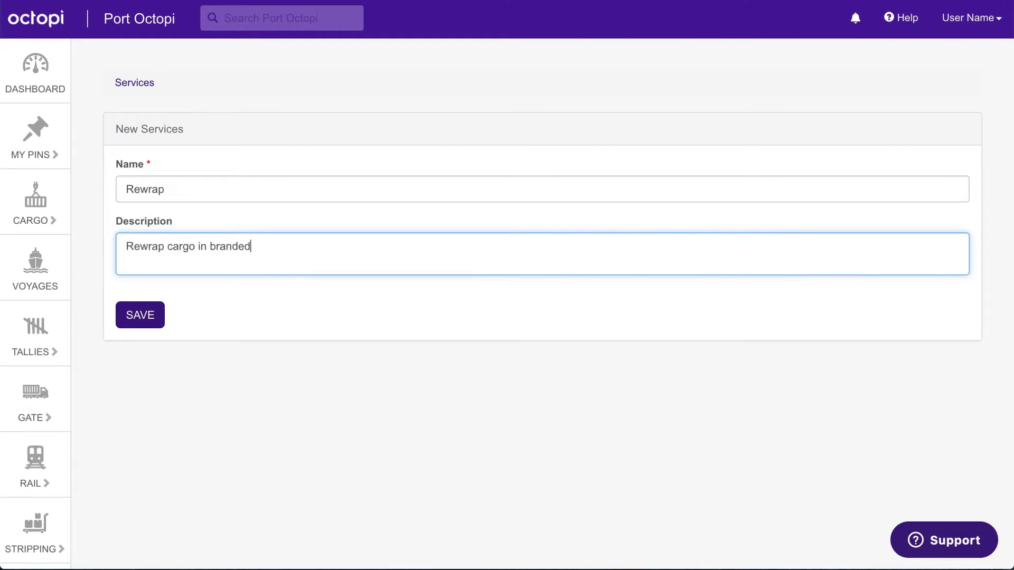
pyautogui.click(159, 323)
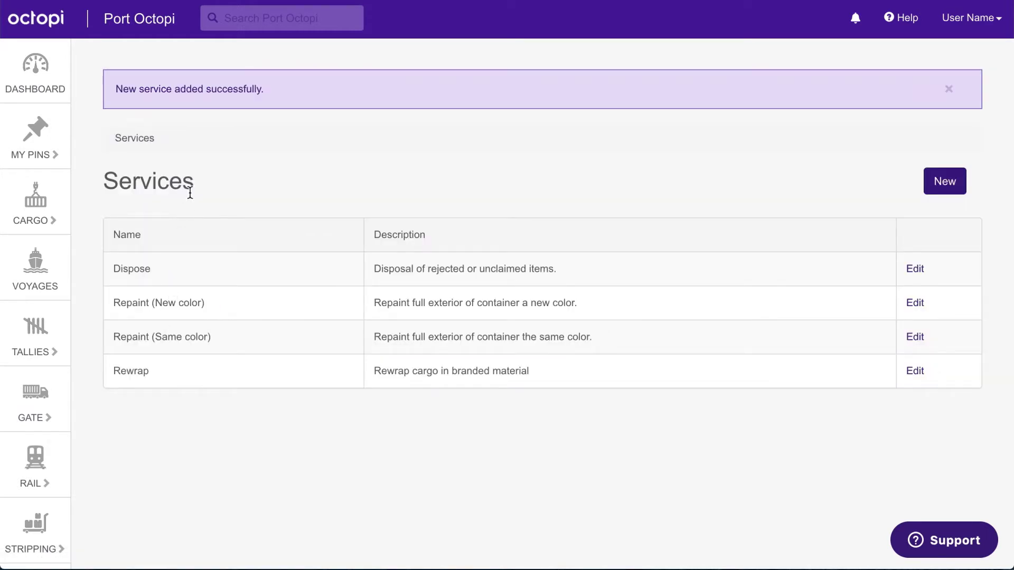
pyautogui.click(38, 210)
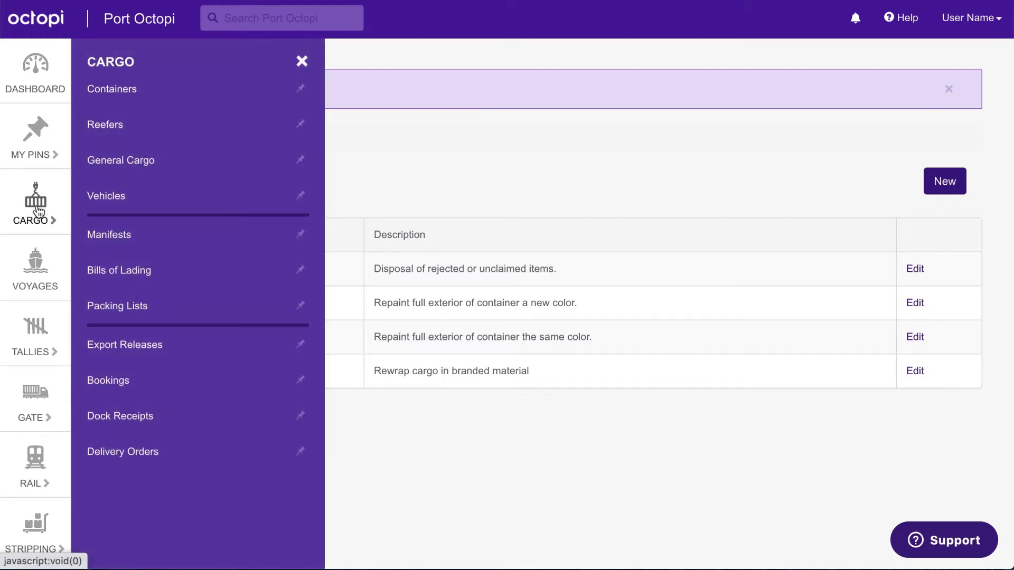
# - Open container OCTO1234567's details from the Containers list
pyautogui.click(131, 90)
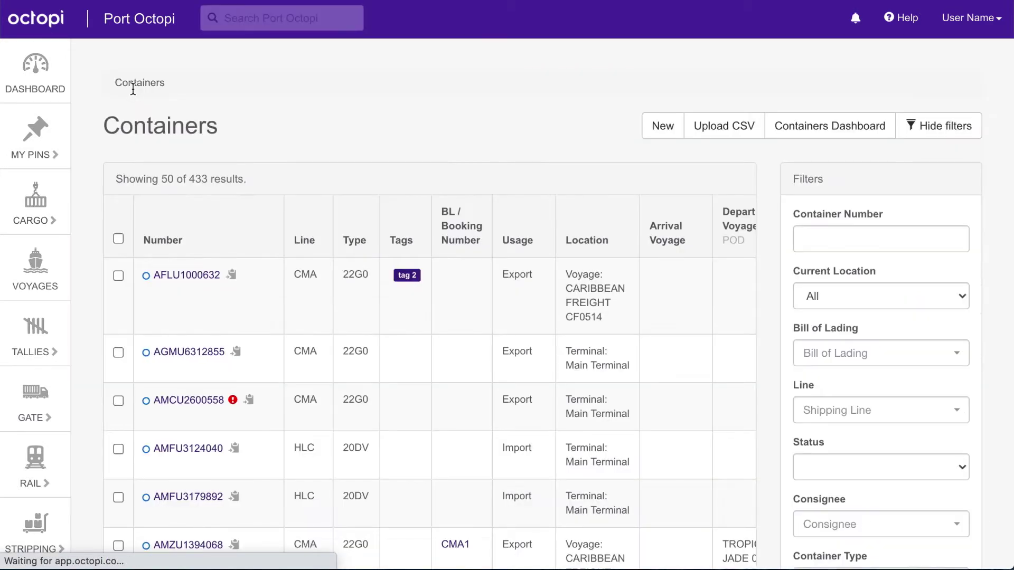
pyautogui.click(178, 285)
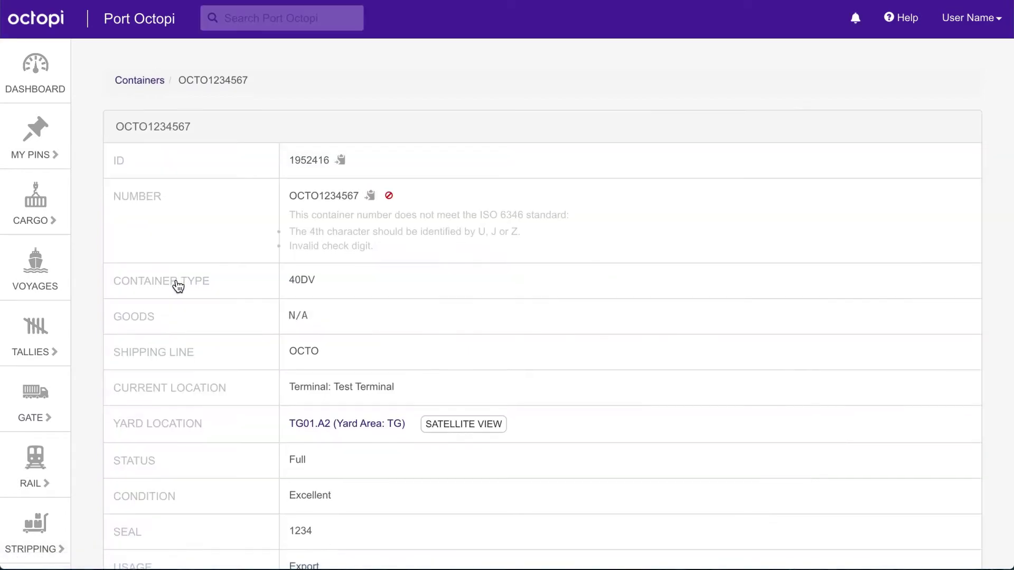
pyautogui.scroll(-4, 178, 286)
pyautogui.scroll(-4, 178, 286)
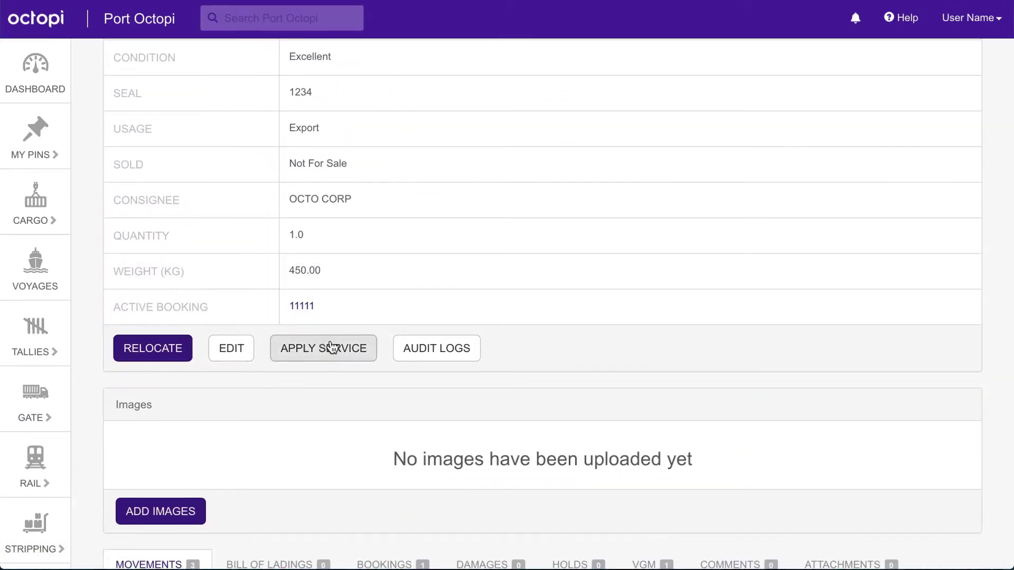
# - Apply the Repaint (New color) service to container OCTO1234567
pyautogui.click(331, 346)
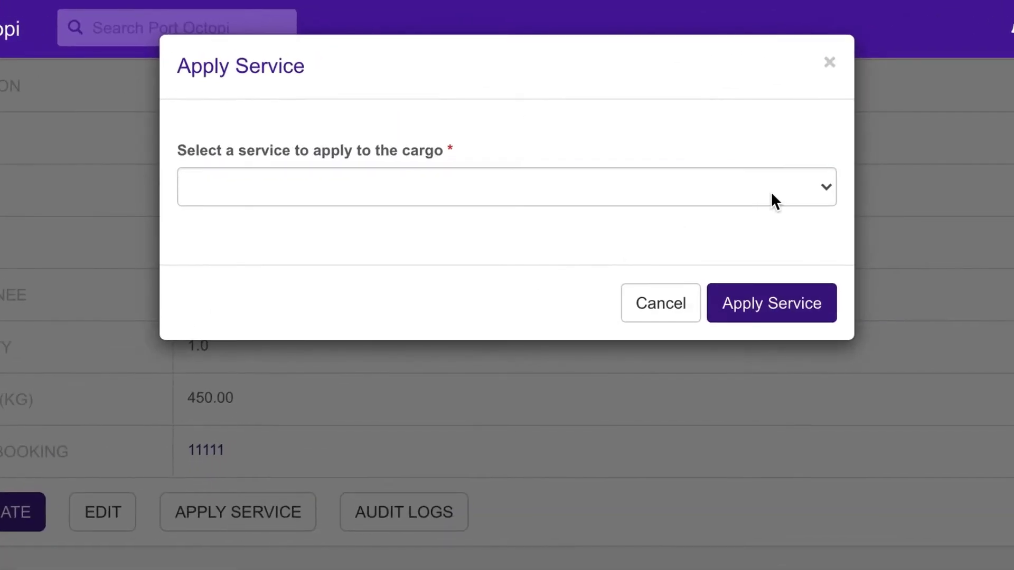
pyautogui.click(692, 131)
pyautogui.click(675, 232)
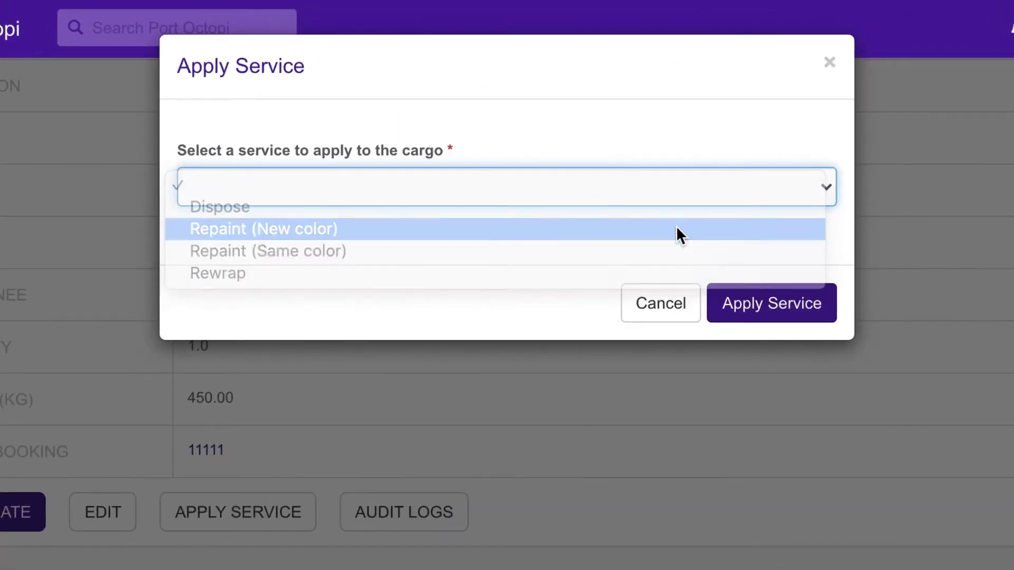
pyautogui.click(759, 316)
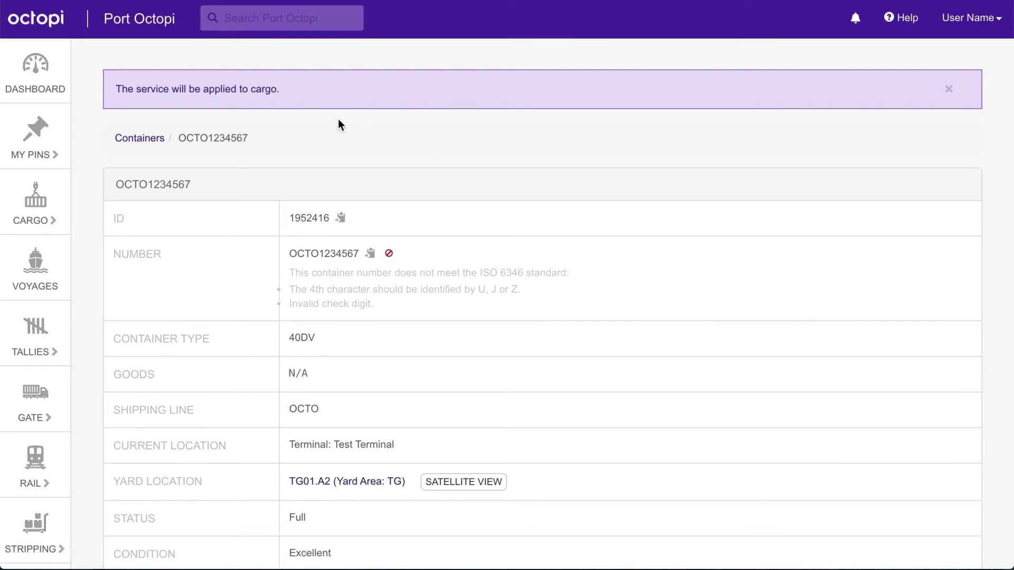
pyautogui.scroll(-12, 339, 123)
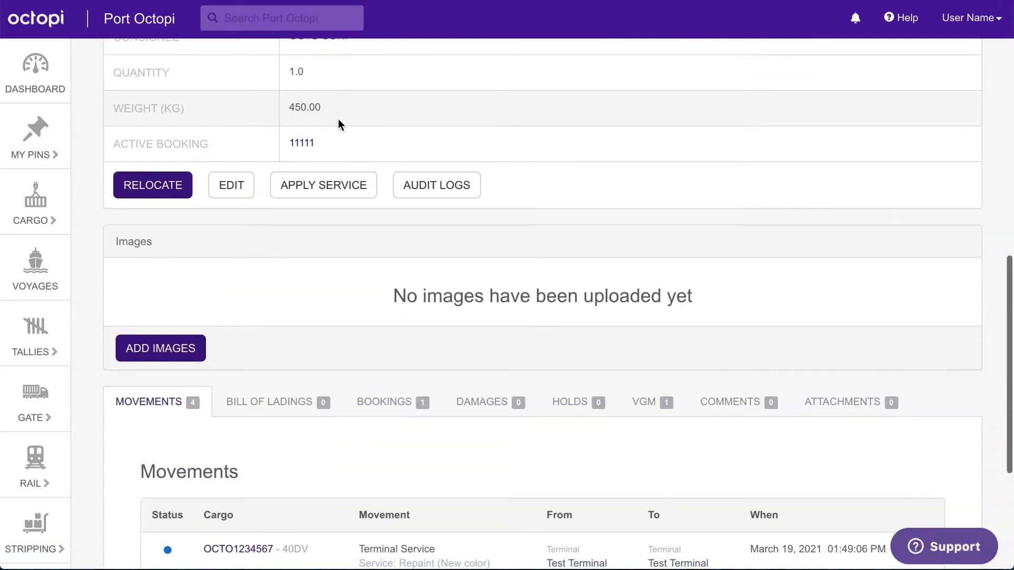
# - Expand OCTO1234567's Terminal Service movement for Repaint (New color), dated March 19, 2021
pyautogui.scroll(-3, 338, 119)
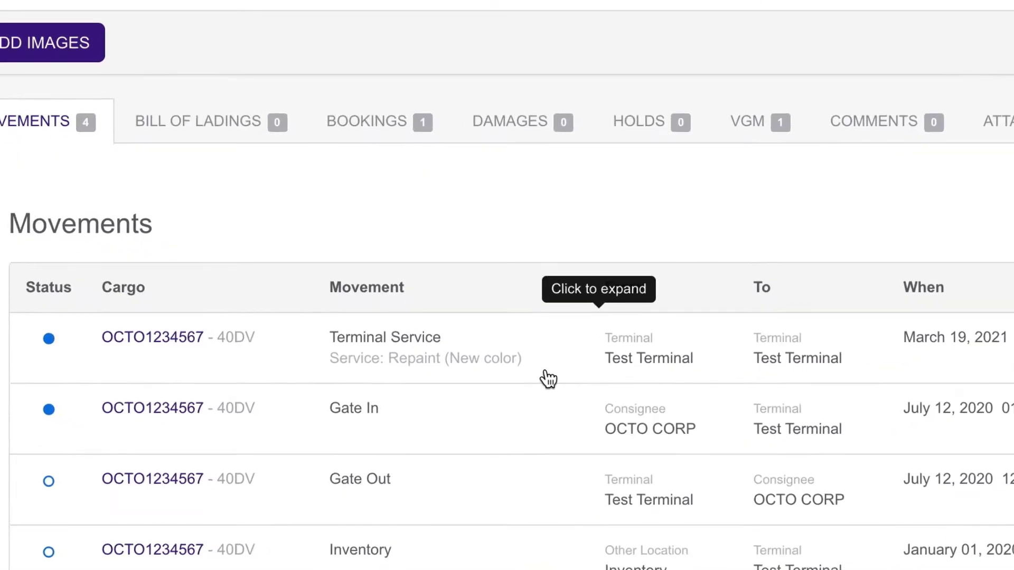
pyautogui.click(508, 431)
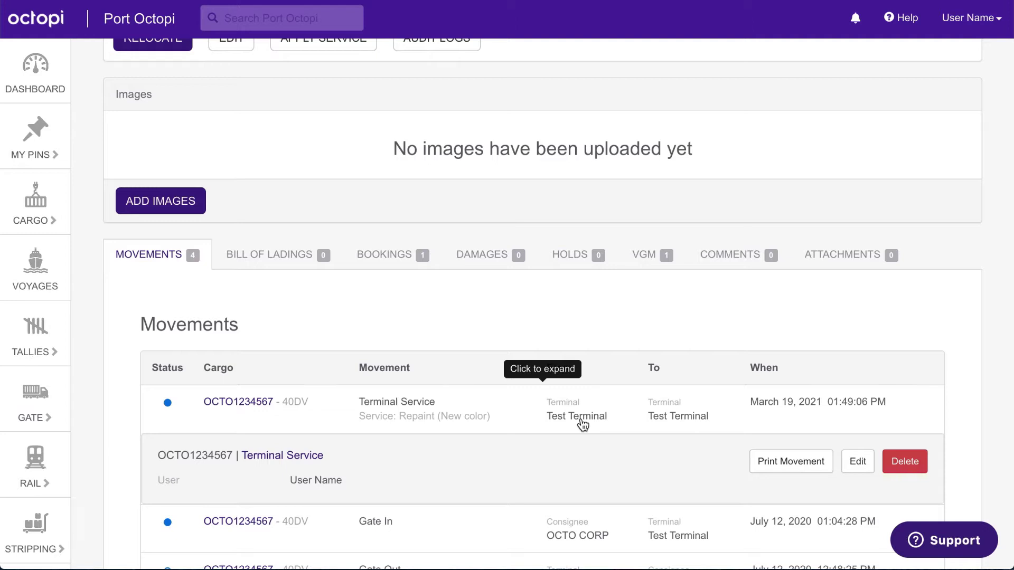
pyautogui.scroll(-5, 33, 407)
pyautogui.scroll(-2, 33, 407)
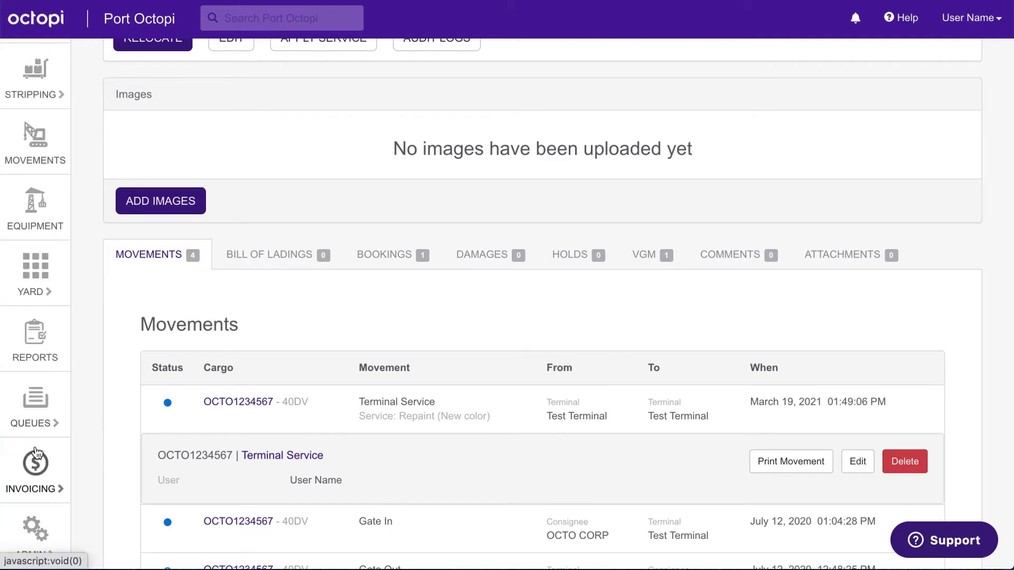
# - Start a blank New Tariff from the Invoicing > Tariffs list
pyautogui.click(37, 467)
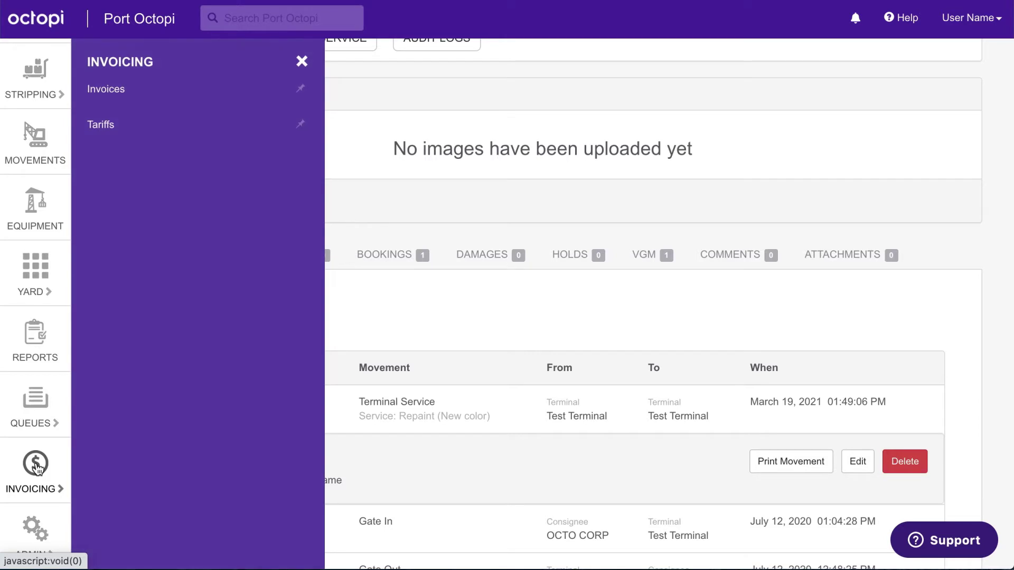
pyautogui.click(116, 126)
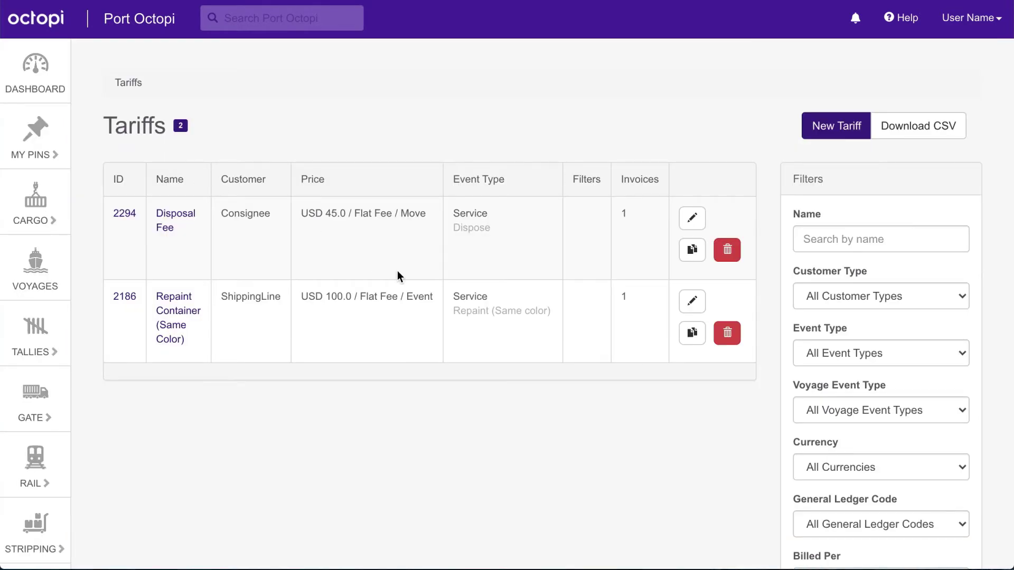
pyautogui.click(832, 133)
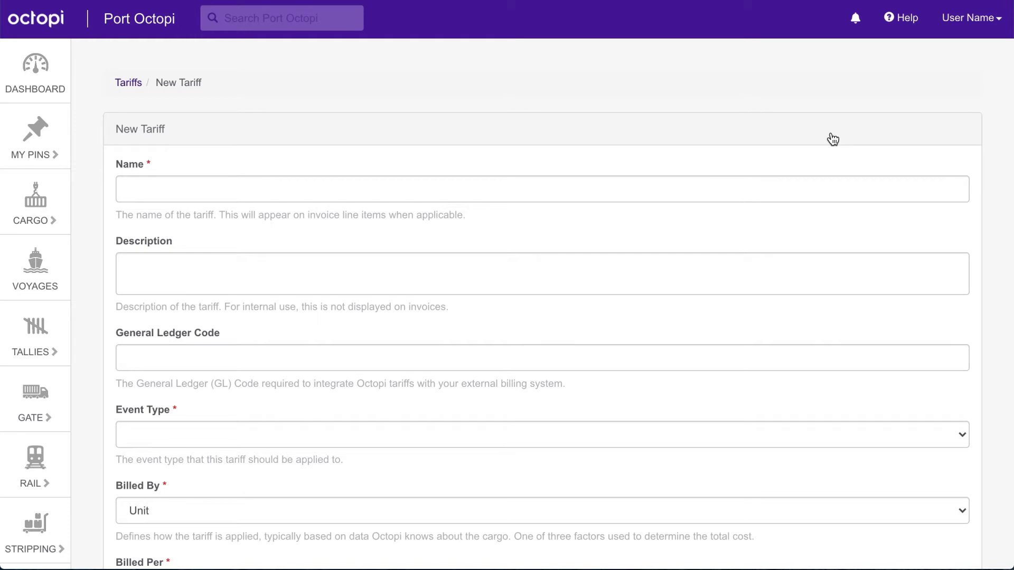
# - Name the tariff 'Cargo Rewrap' and set its event type to Service
pyautogui.click(626, 182)
pyautogui.write('Cargo R')
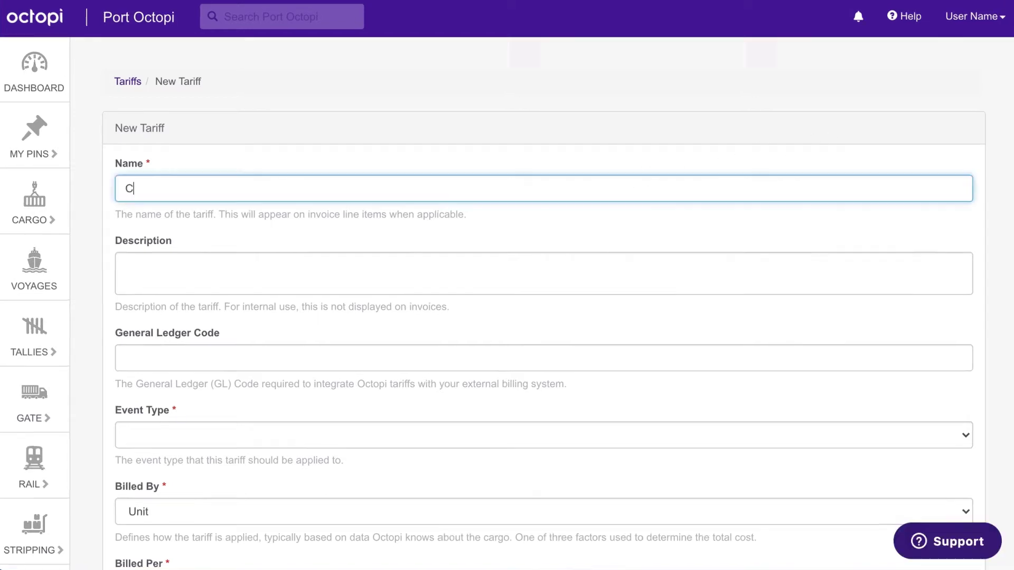
pyautogui.write('ewrap')
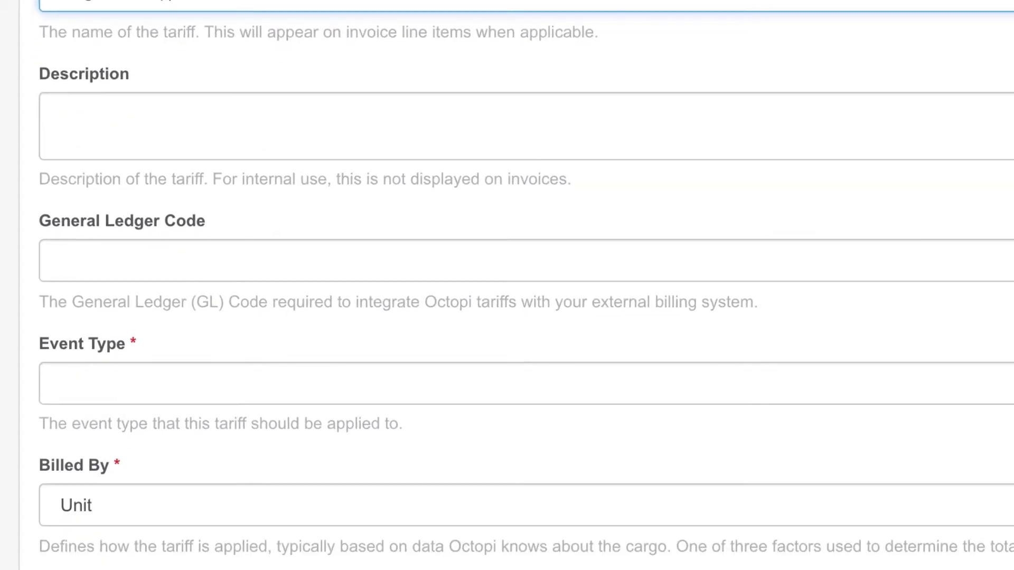
pyautogui.click(588, 376)
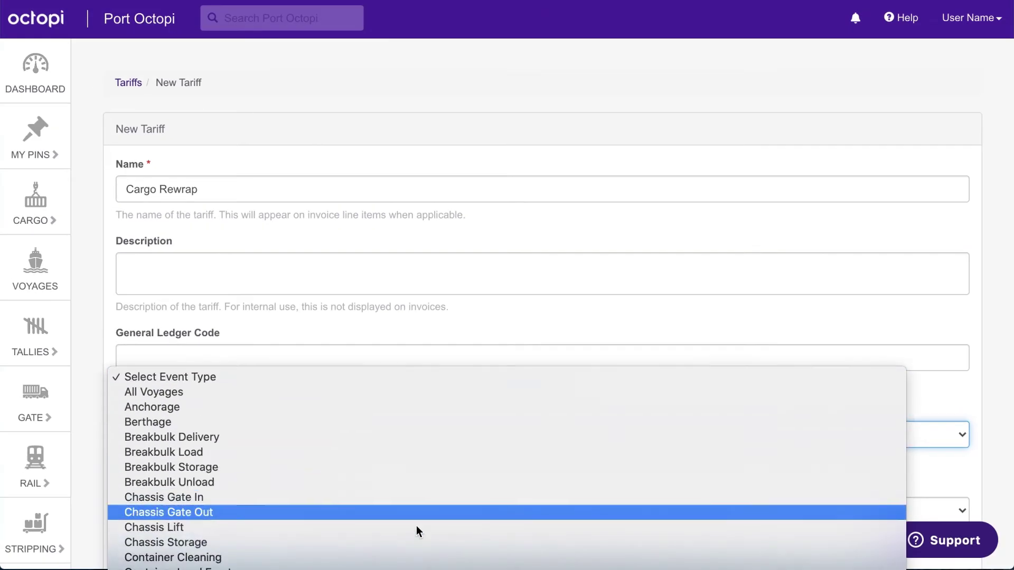
pyautogui.scroll(-10, 416, 528)
pyautogui.click(409, 556)
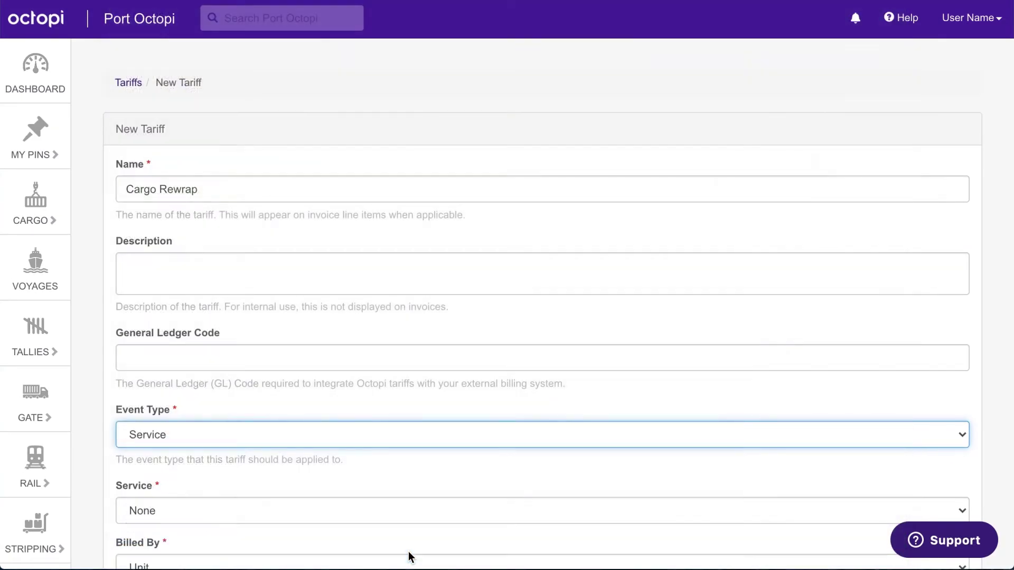
pyautogui.scroll(-5, 410, 556)
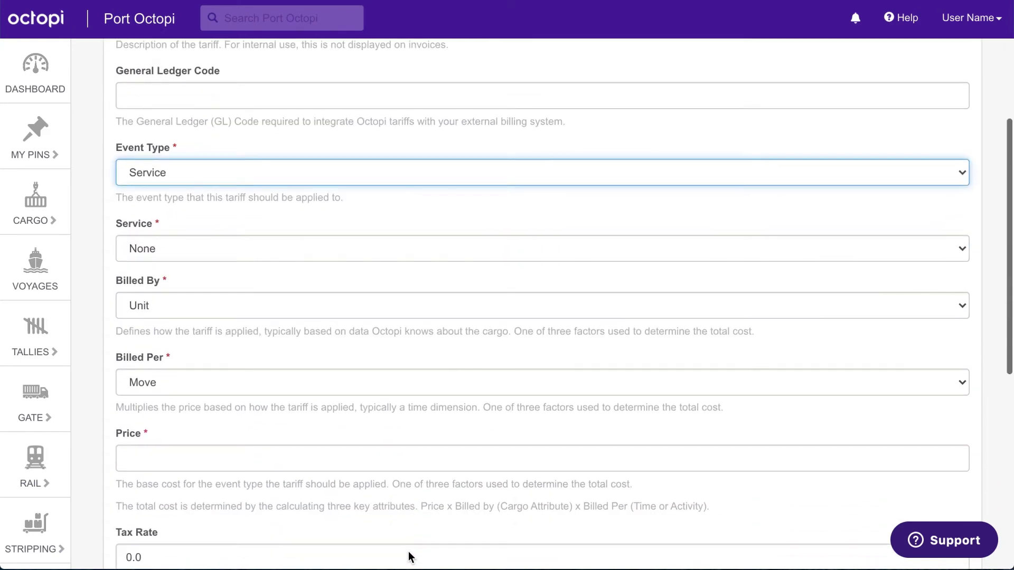
# - Set the tariff's service to Rewrap, billed as a Flat Fee per Event
pyautogui.click(328, 251)
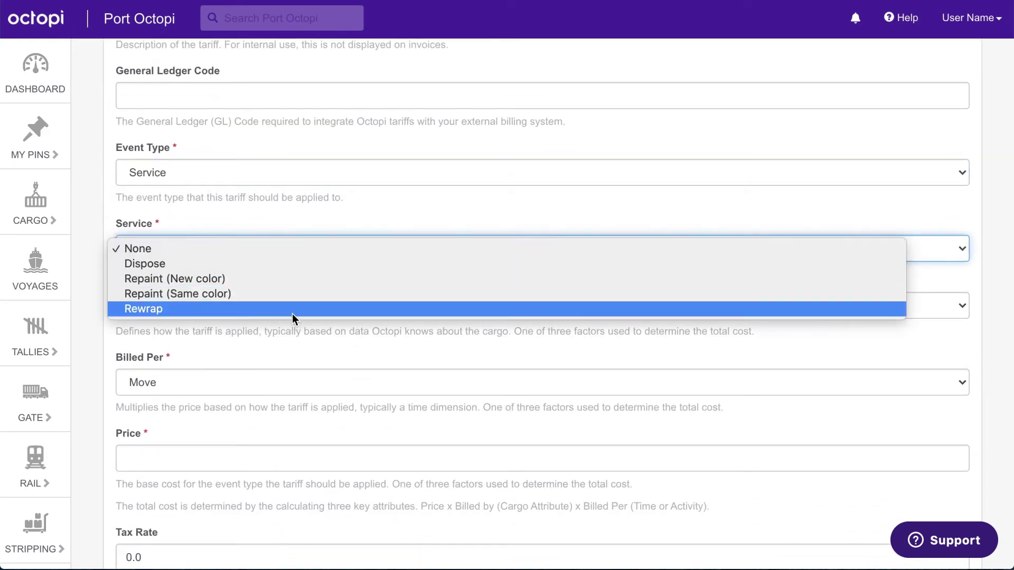
pyautogui.click(293, 312)
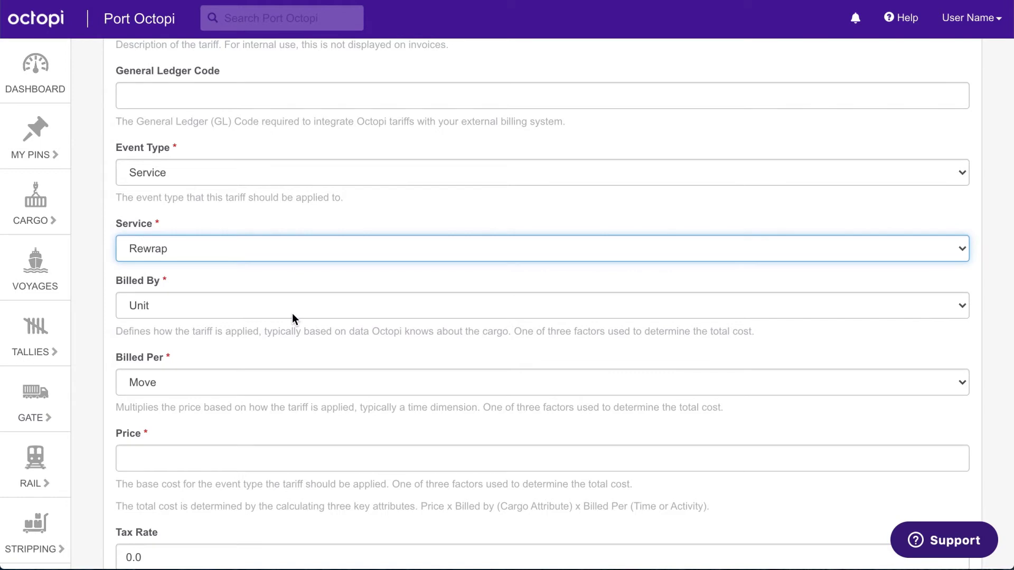
pyautogui.click(248, 315)
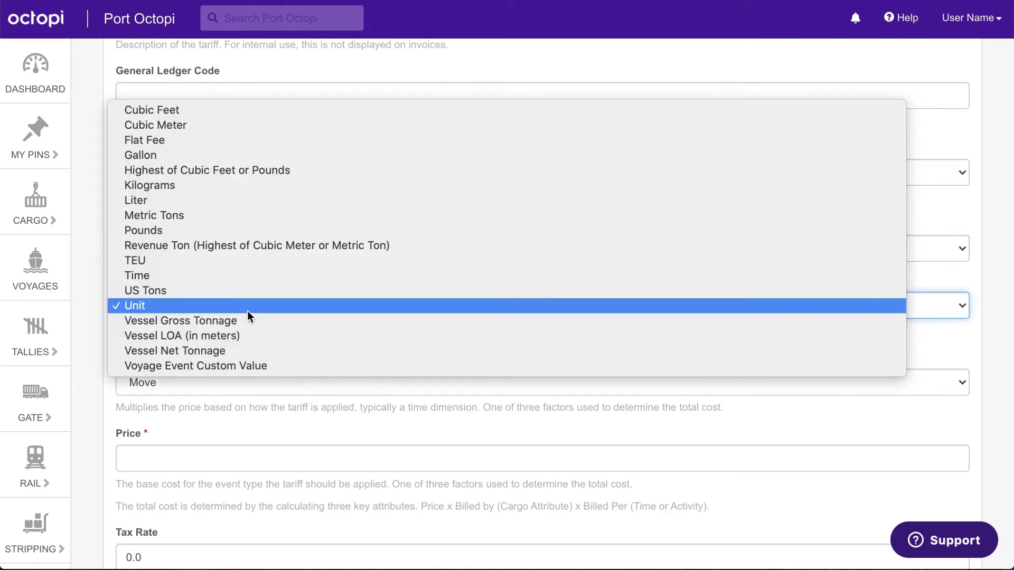
pyautogui.click(227, 146)
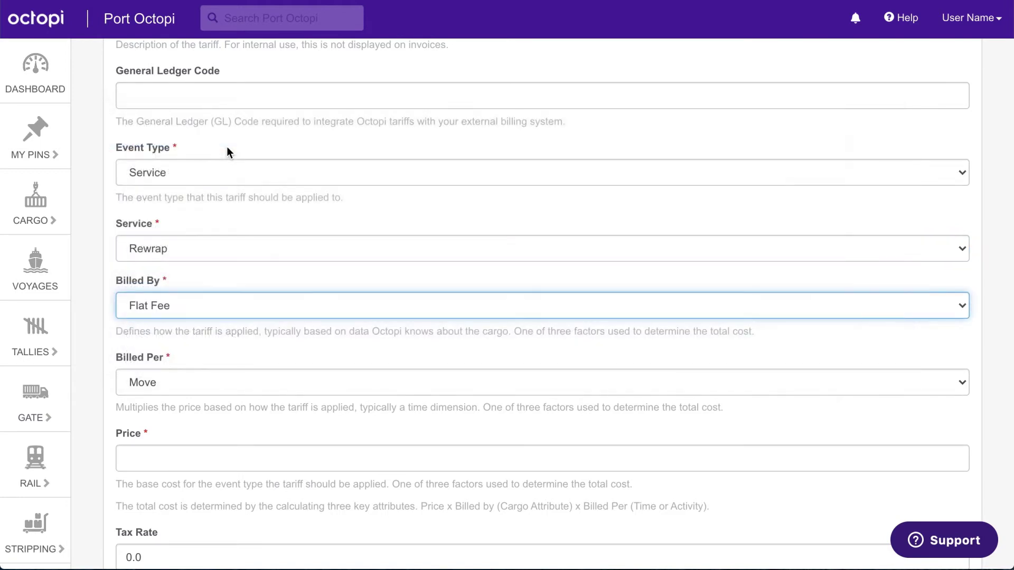
pyautogui.click(214, 382)
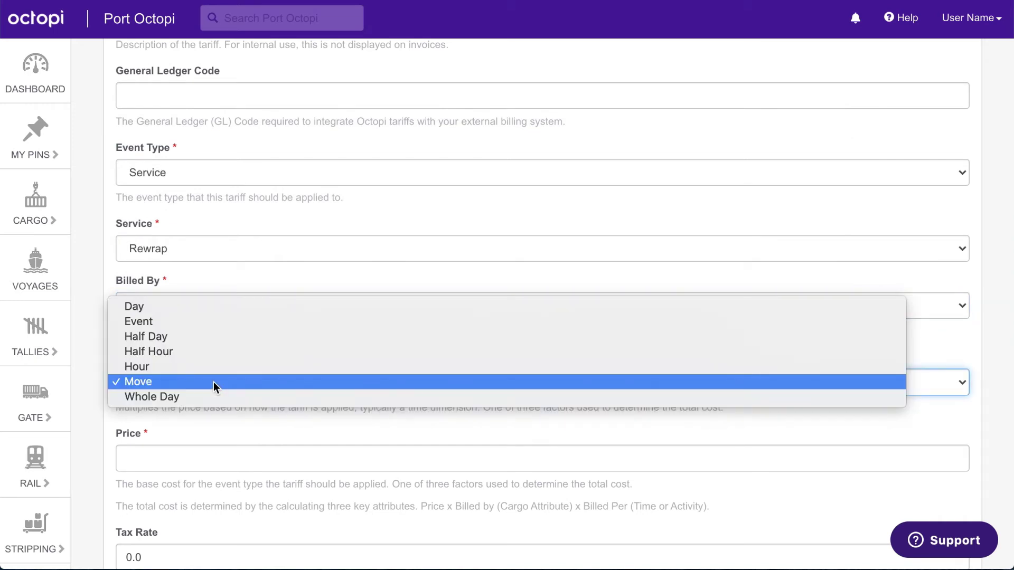
pyautogui.click(227, 324)
# - Set the tariff price to 250 and the minimum charge to 250.00
pyautogui.scroll(-3, 227, 324)
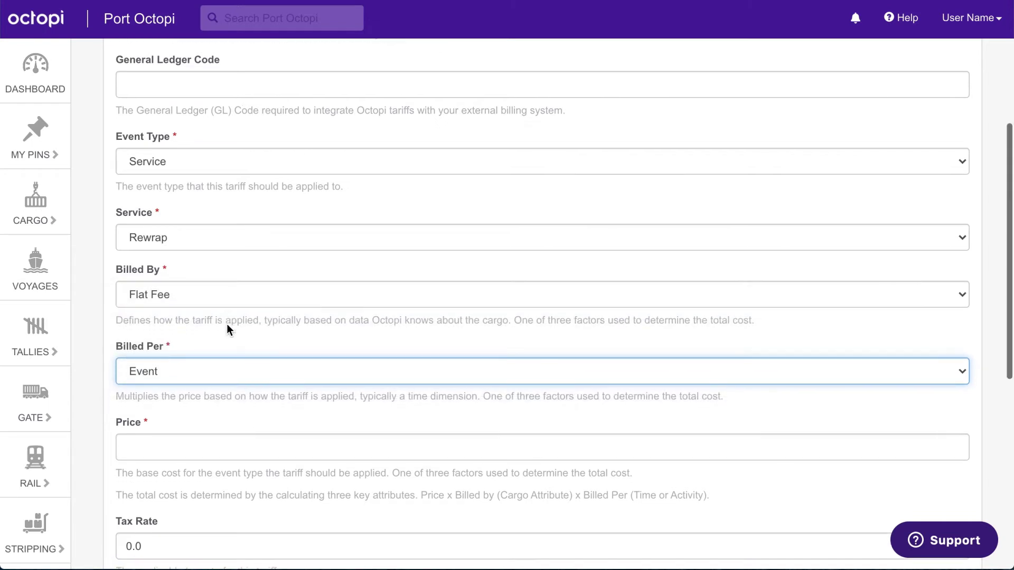
pyautogui.click(168, 277)
pyautogui.write('250')
pyautogui.click(205, 344)
pyautogui.scroll(-3, 204, 344)
pyautogui.click(175, 358)
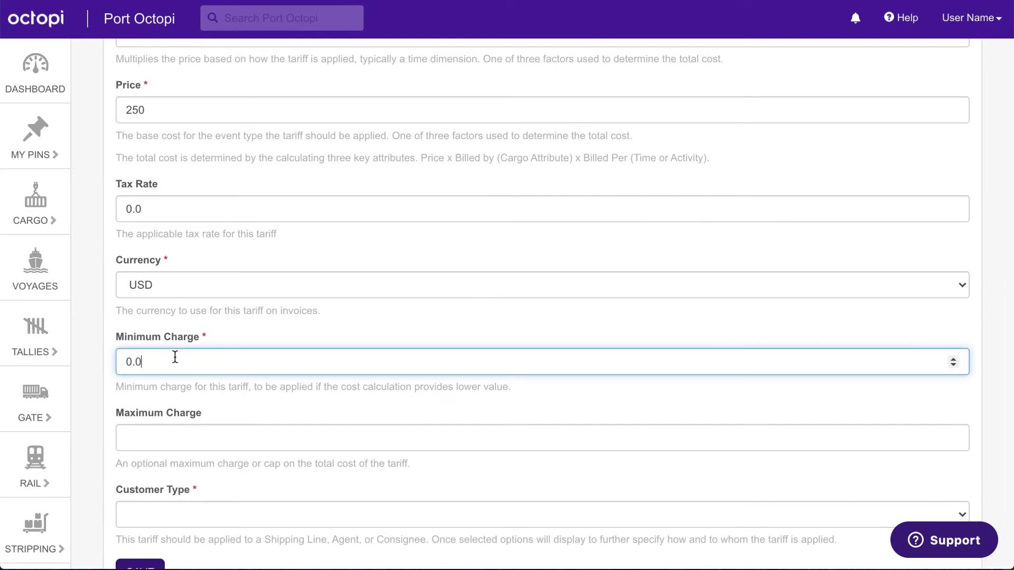
pyautogui.moveTo(174, 357); pyautogui.dragTo(105, 356)
pyautogui.write('250.00')
pyautogui.click(229, 408)
# - Set the customer type to Consignee and save the tariff
pyautogui.scroll(-2, 229, 408)
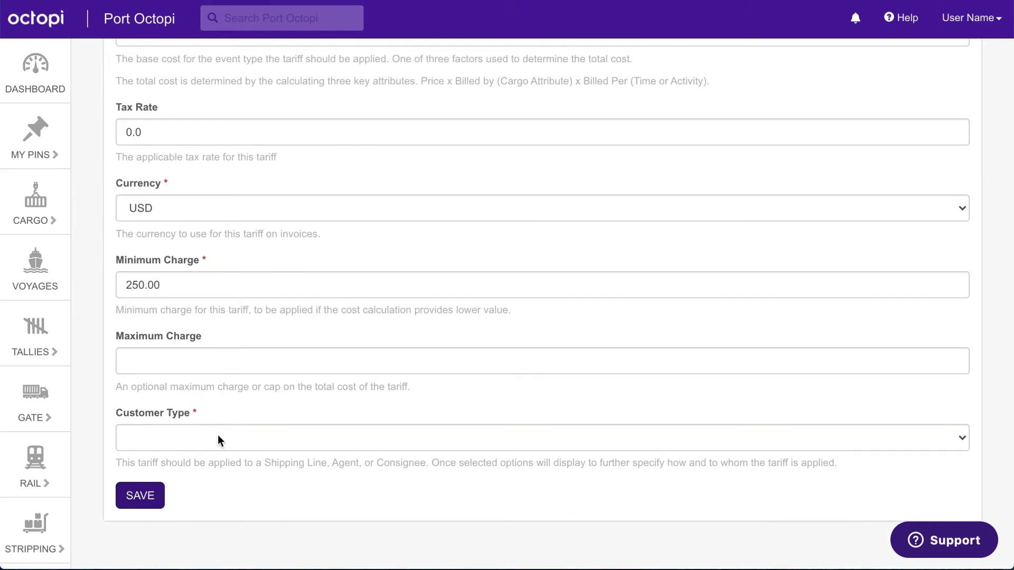
pyautogui.click(217, 437)
pyautogui.click(191, 468)
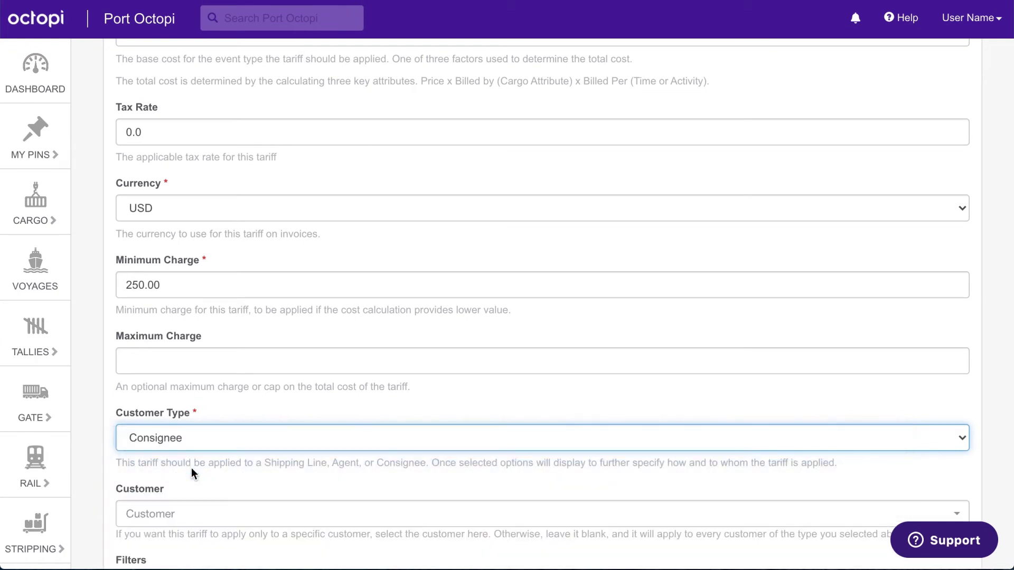
pyautogui.scroll(-5, 191, 467)
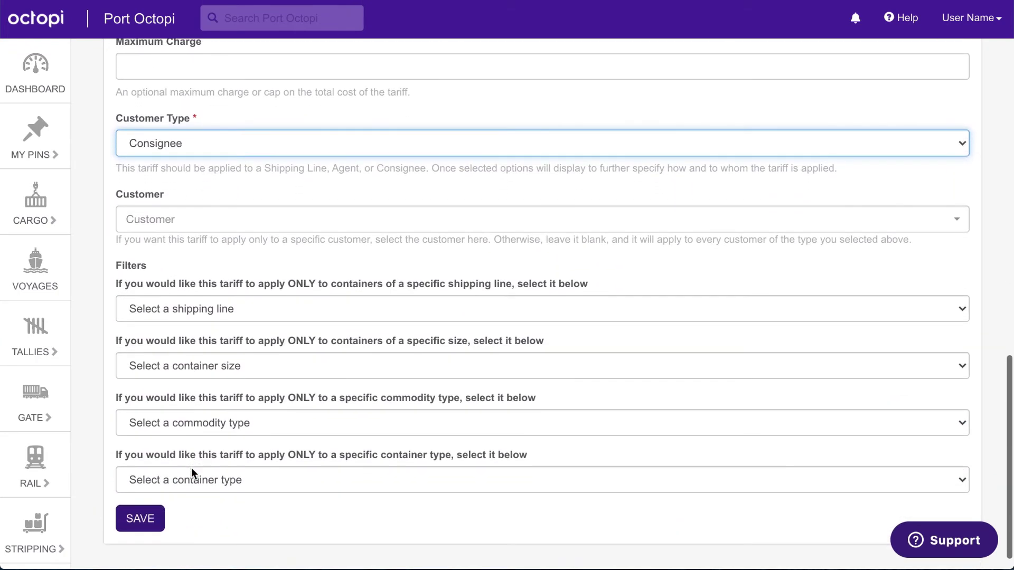
pyautogui.click(146, 521)
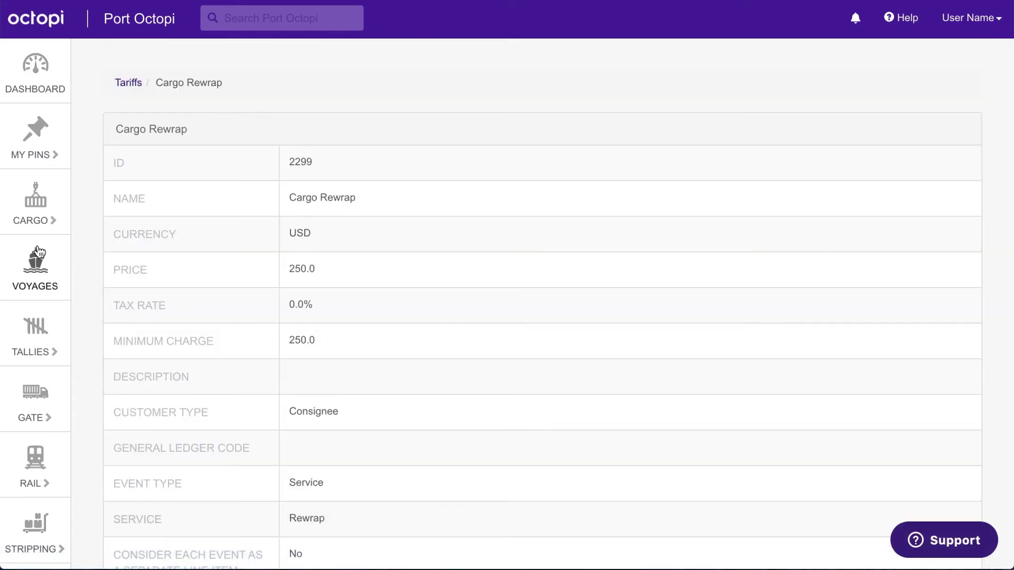
# - View the steel item from Cargo > General Cargo, then return to the list
pyautogui.click(30, 214)
pyautogui.click(109, 159)
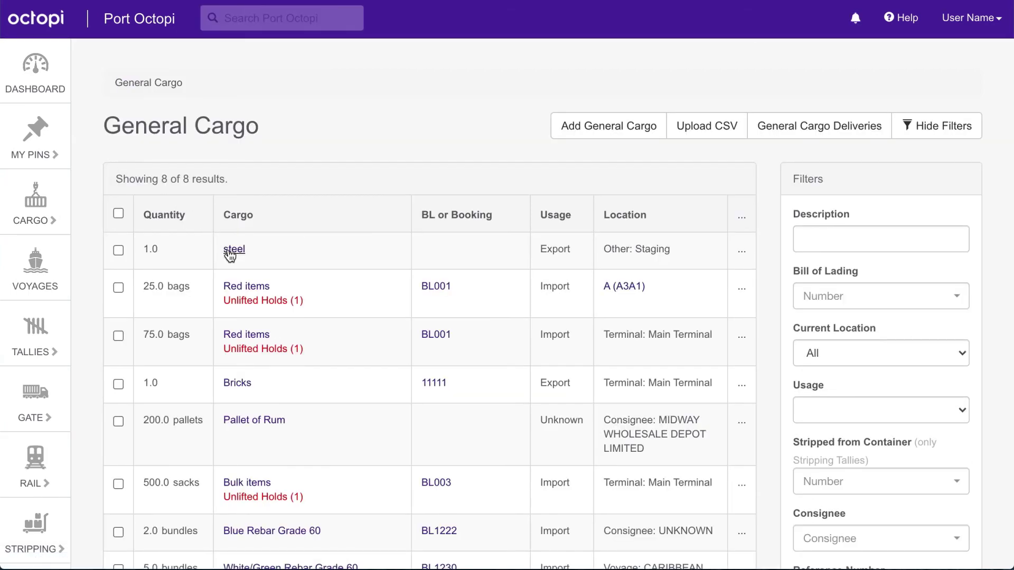
pyautogui.click(231, 252)
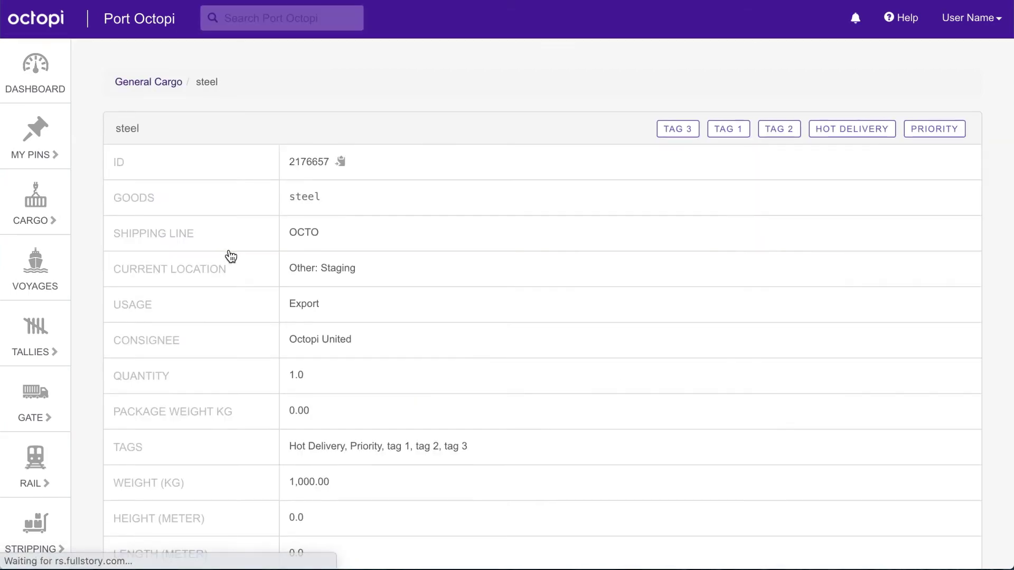
pyautogui.scroll(-5, 228, 256)
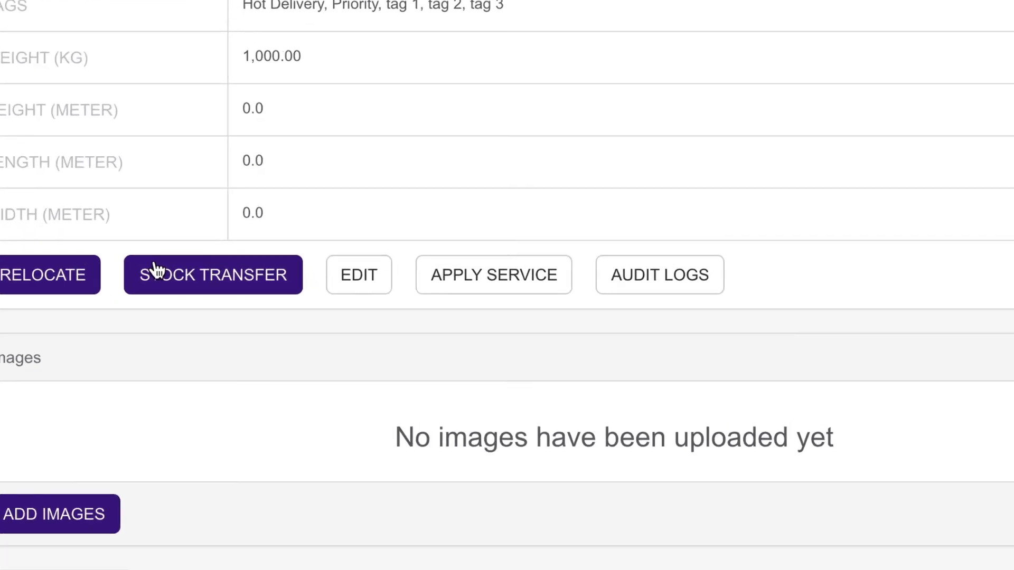
pyautogui.scroll(5, 158, 268)
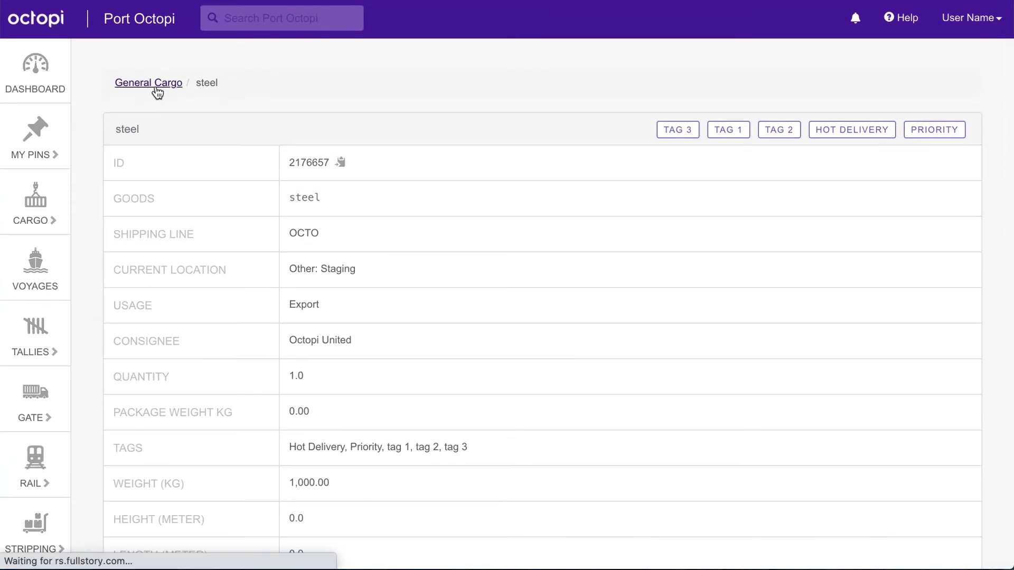
pyautogui.click(157, 89)
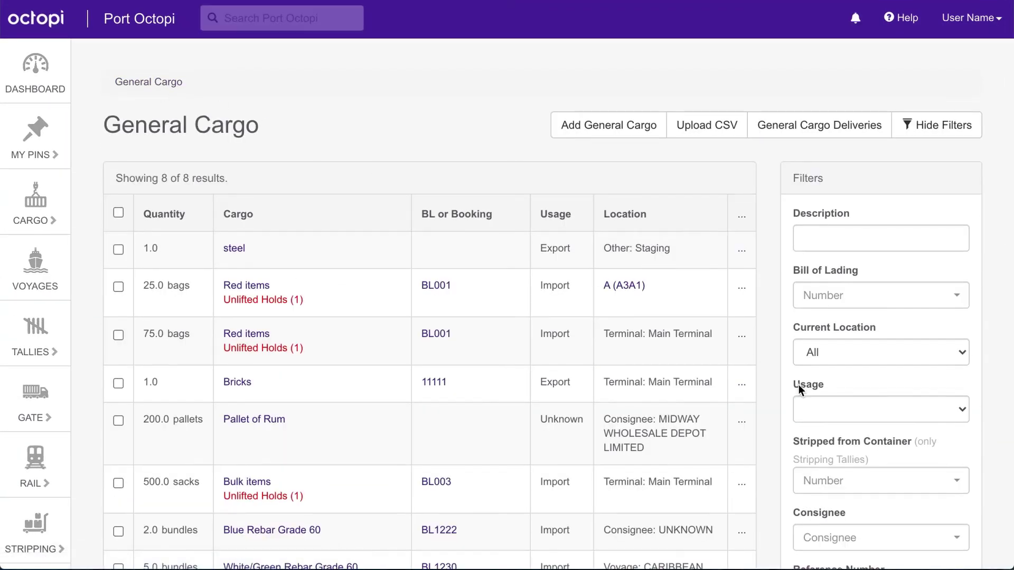
# - Filter General Cargo to consignee Octopi United and select the steel and Bricks items
pyautogui.scroll(-3, 798, 385)
pyautogui.click(832, 369)
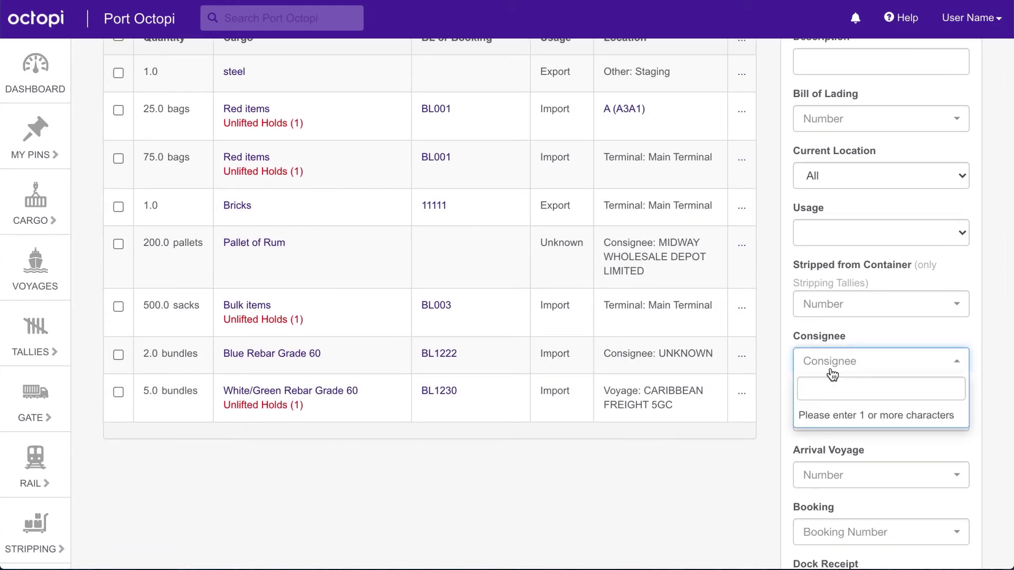
pyautogui.write('octopi')
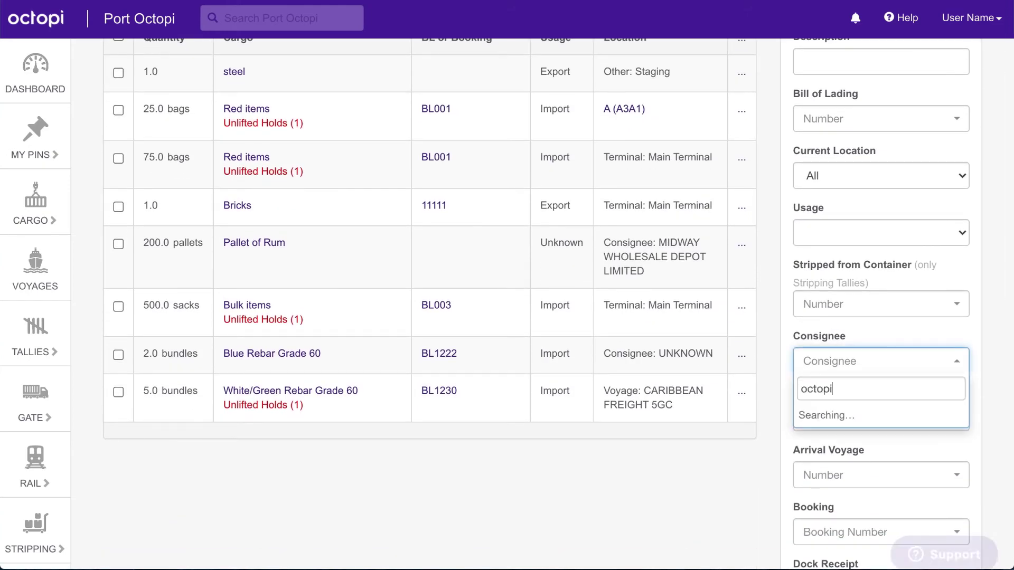
pyautogui.click(835, 416)
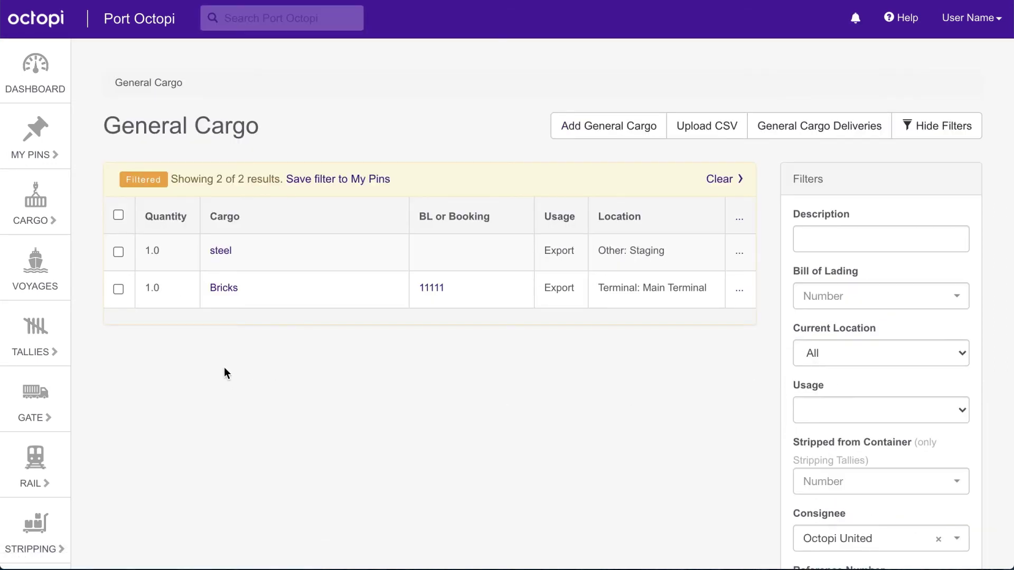
pyautogui.click(118, 290)
pyautogui.scroll(-15, 803, 404)
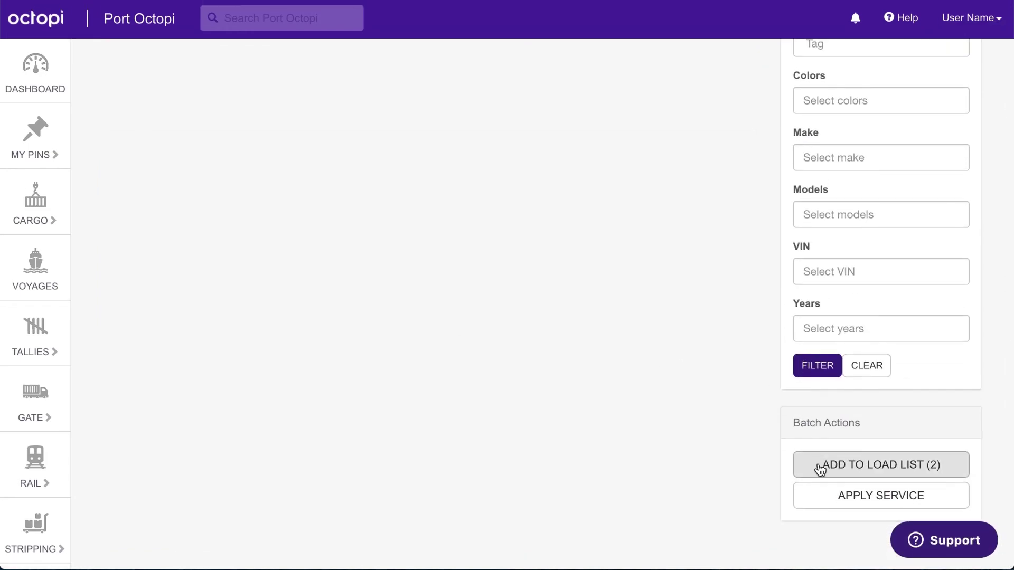
# - Batch-apply the Rewrap service to the selected steel and Bricks cargo
pyautogui.click(831, 495)
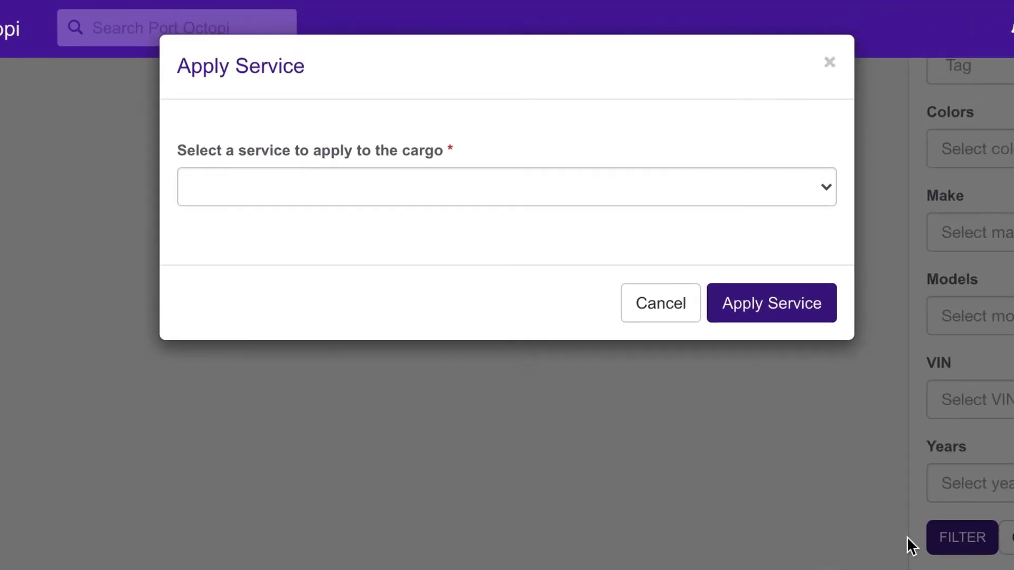
pyautogui.click(704, 118)
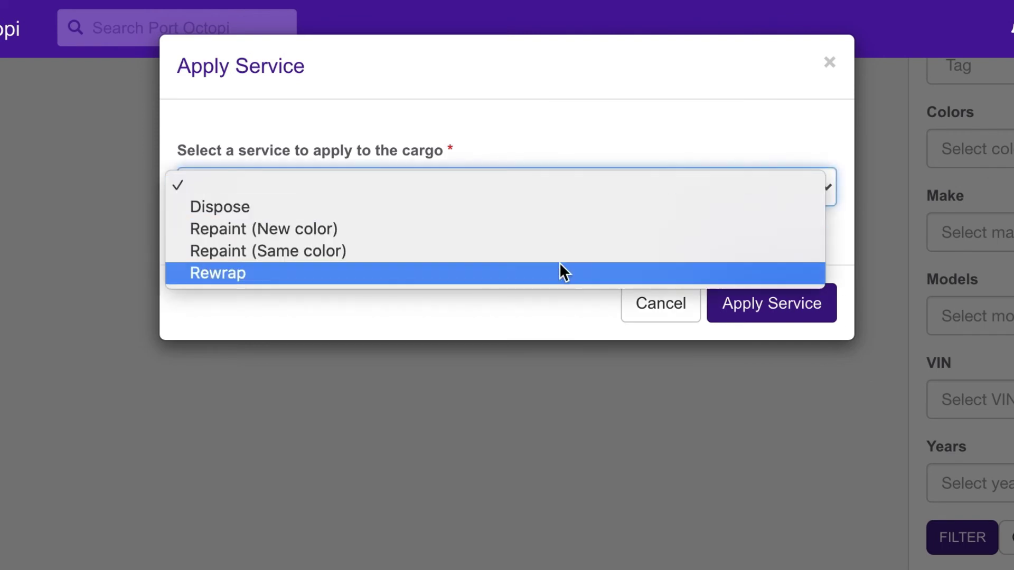
pyautogui.click(547, 275)
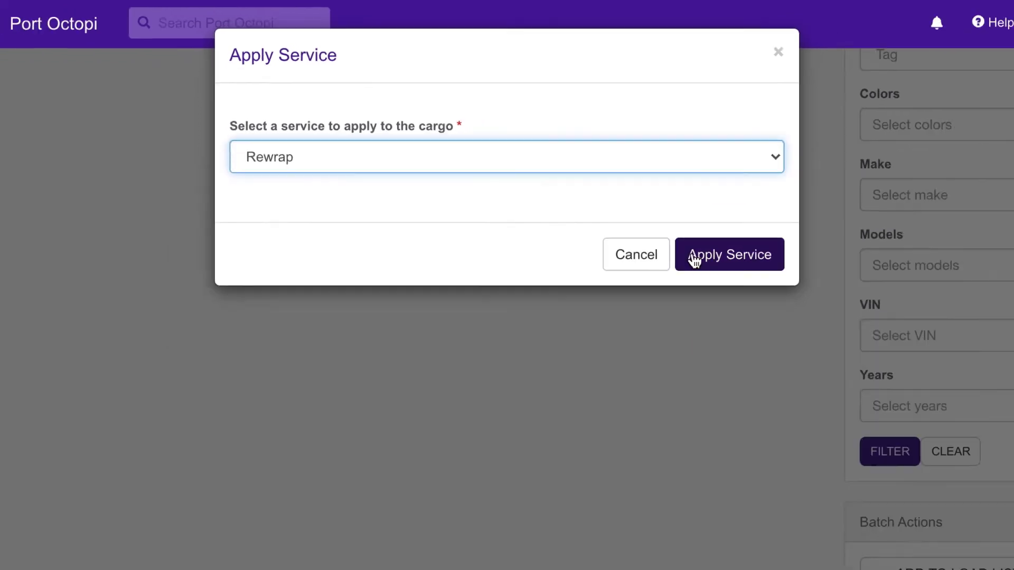
pyautogui.click(739, 304)
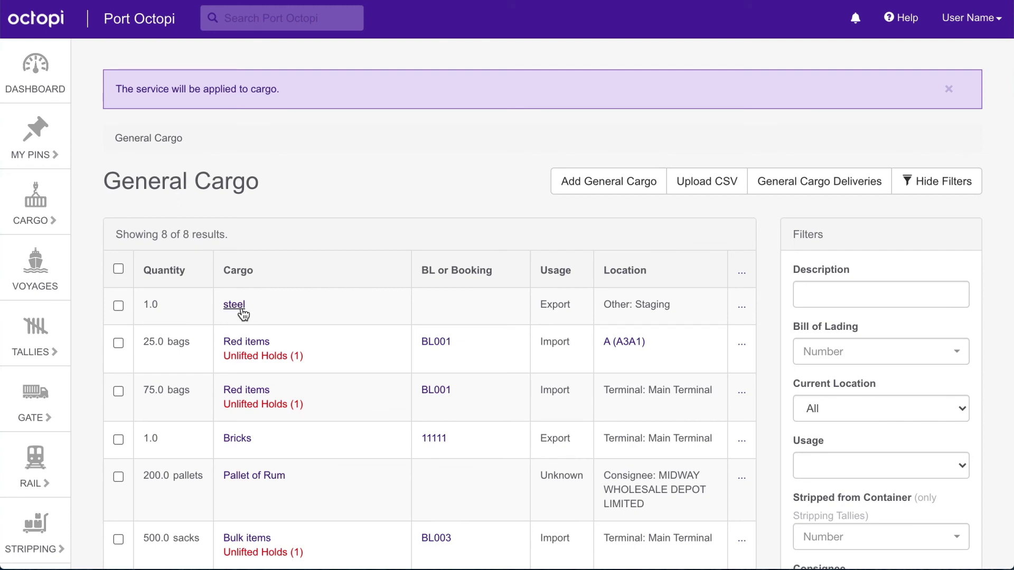
pyautogui.click(242, 312)
# - Check steel's Rewrap Terminal Service movement, then go to Invoicing > Invoices
pyautogui.scroll(-15, 243, 314)
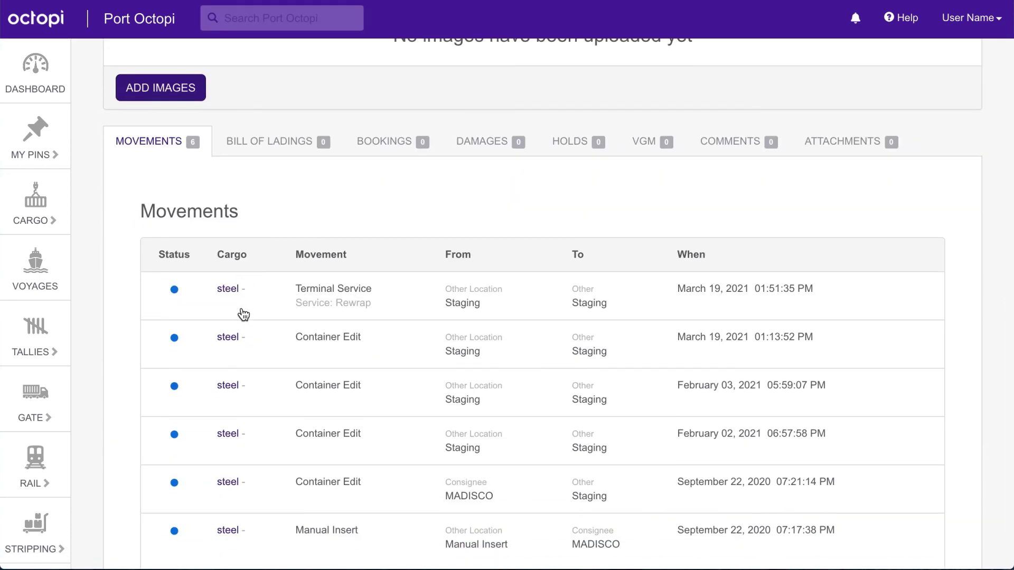
pyautogui.scroll(-9, 33, 401)
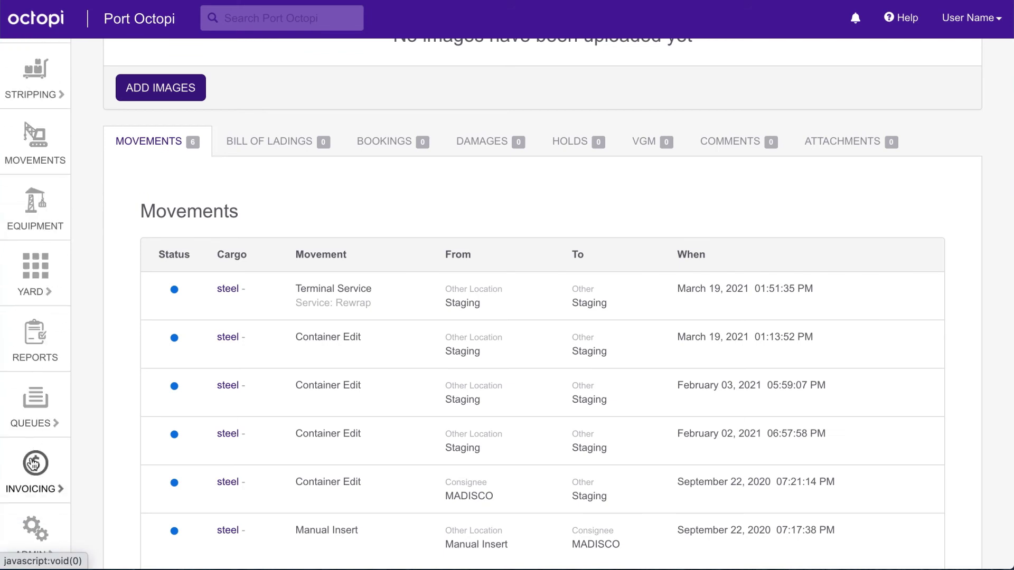
pyautogui.click(34, 462)
pyautogui.click(136, 90)
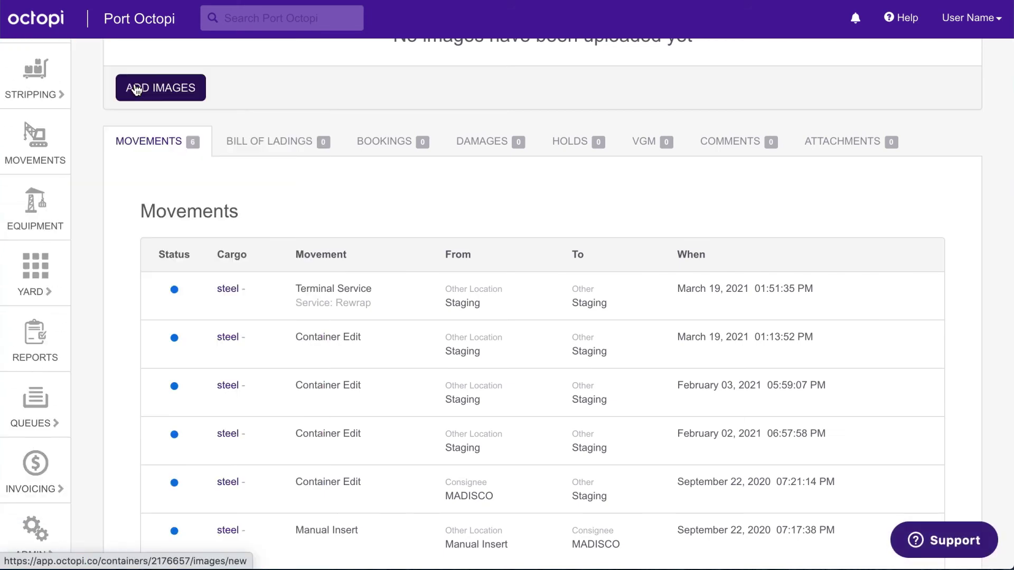